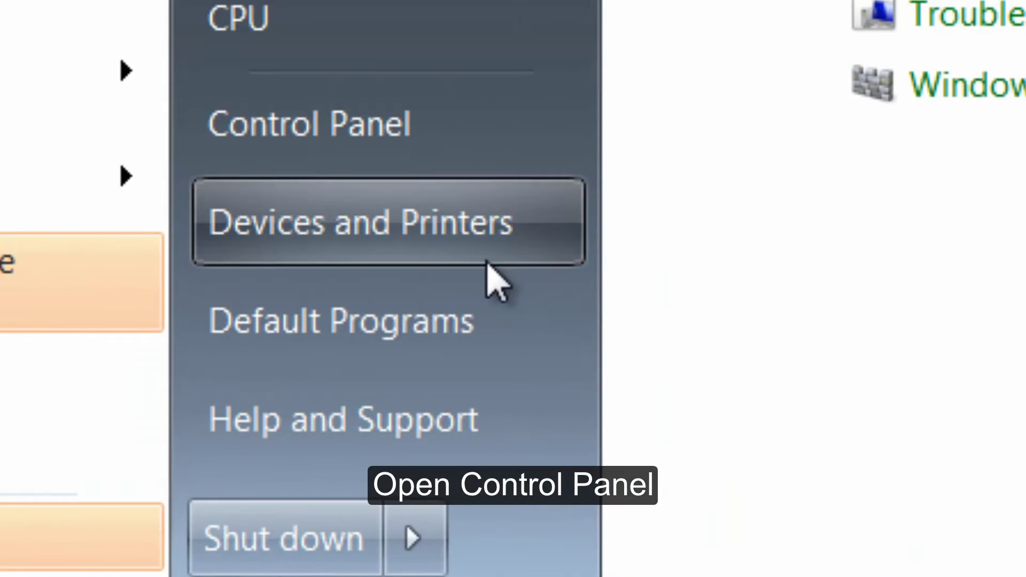
Open Wacom Tablet Properties from the Control Panel items list
{"action": "left_click", "coordinate": [422, 155]}
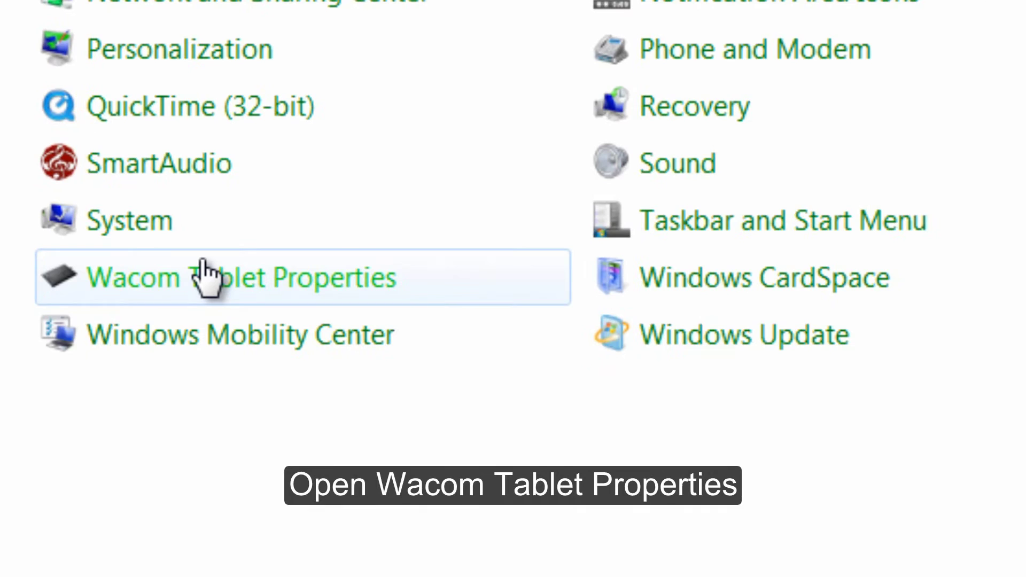
{"action": "left_click", "coordinate": [203, 267]}
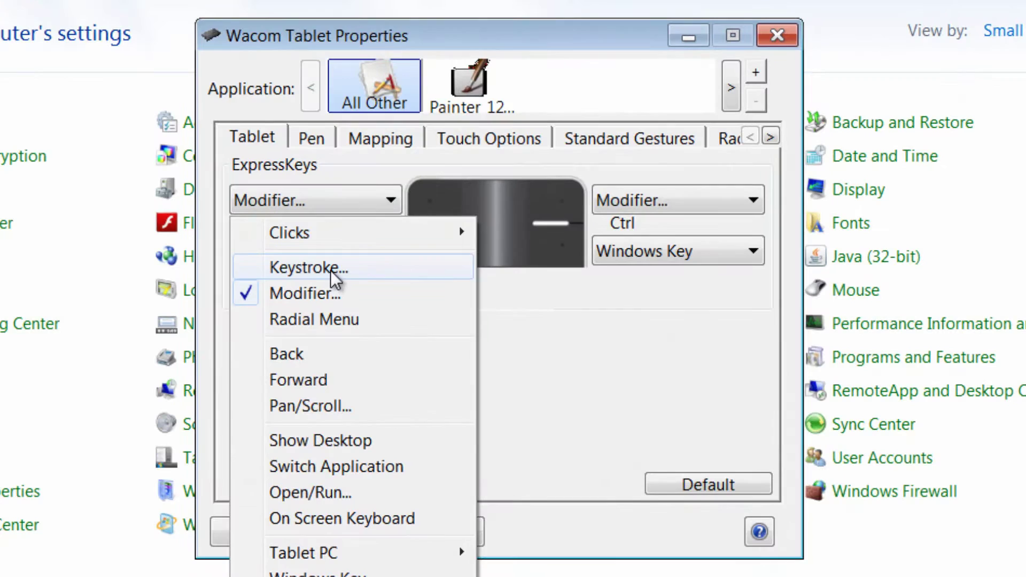
{"action": "mouse_move", "coordinate": [350, 248]}
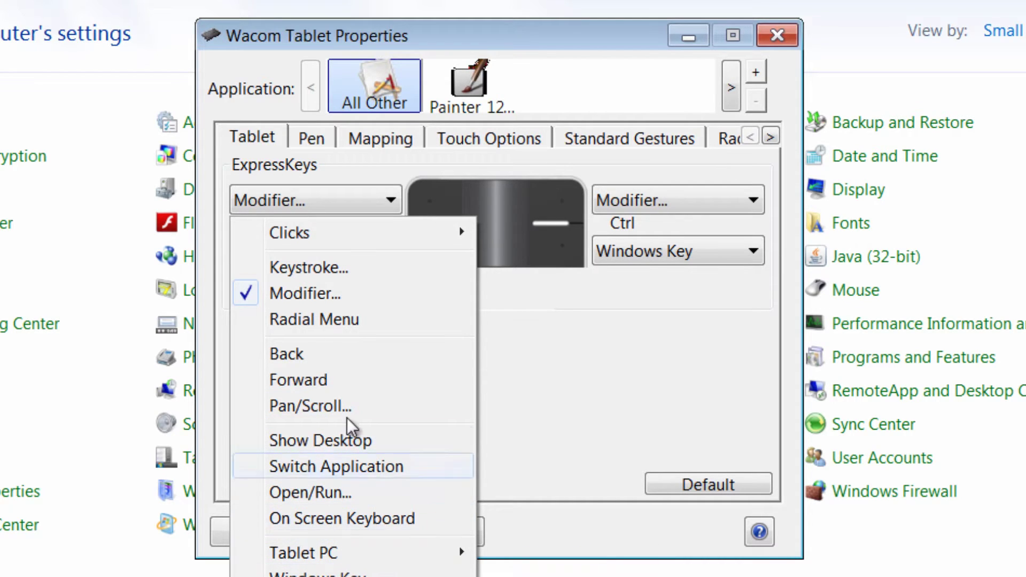
{"action": "left_click", "coordinate": [585, 339]}
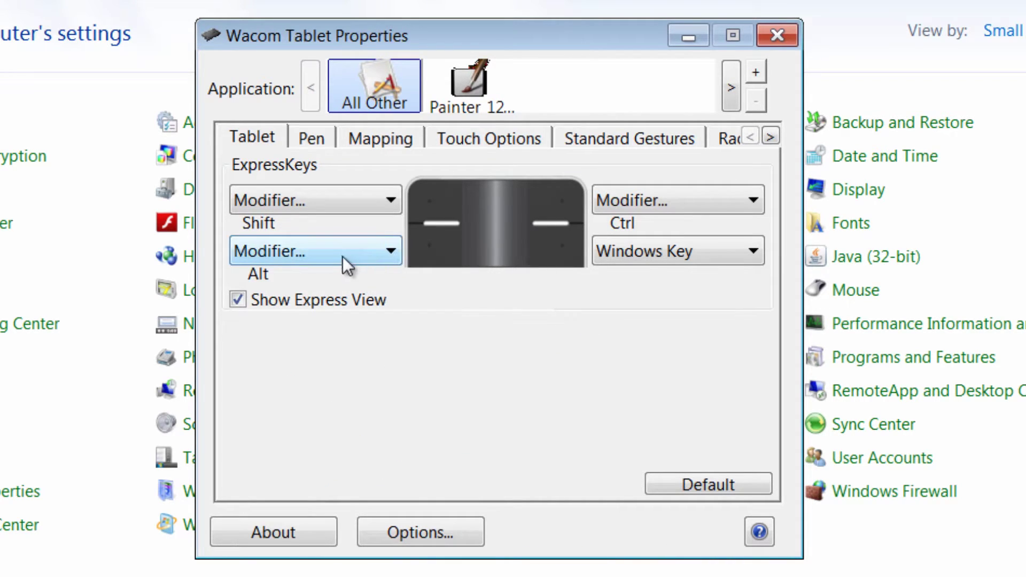
Show the Pen settings and test the tip's pressure with repeated presses and light taps
{"action": "left_click", "coordinate": [319, 140]}
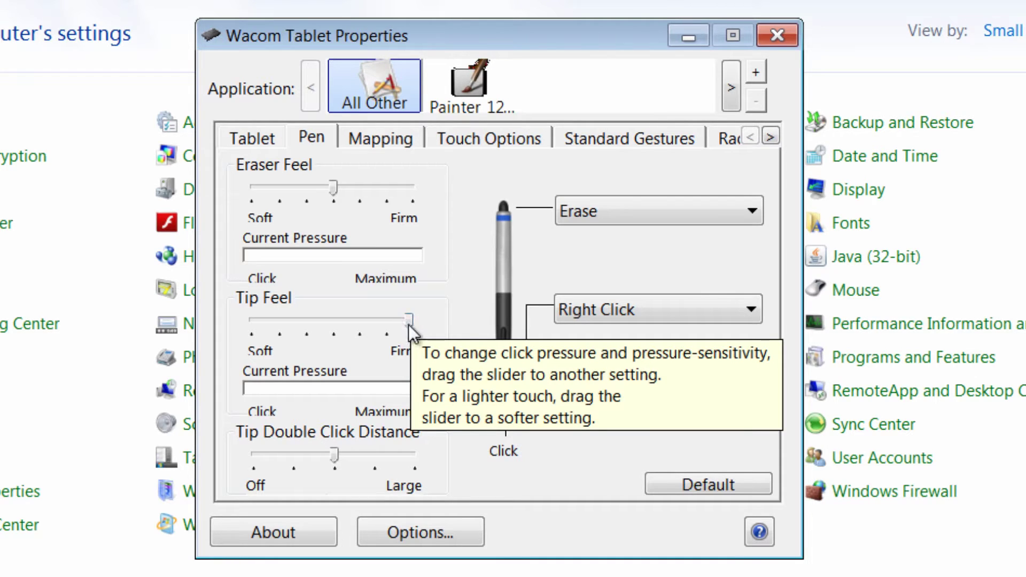
{"action": "left_click", "coordinate": [463, 298]}
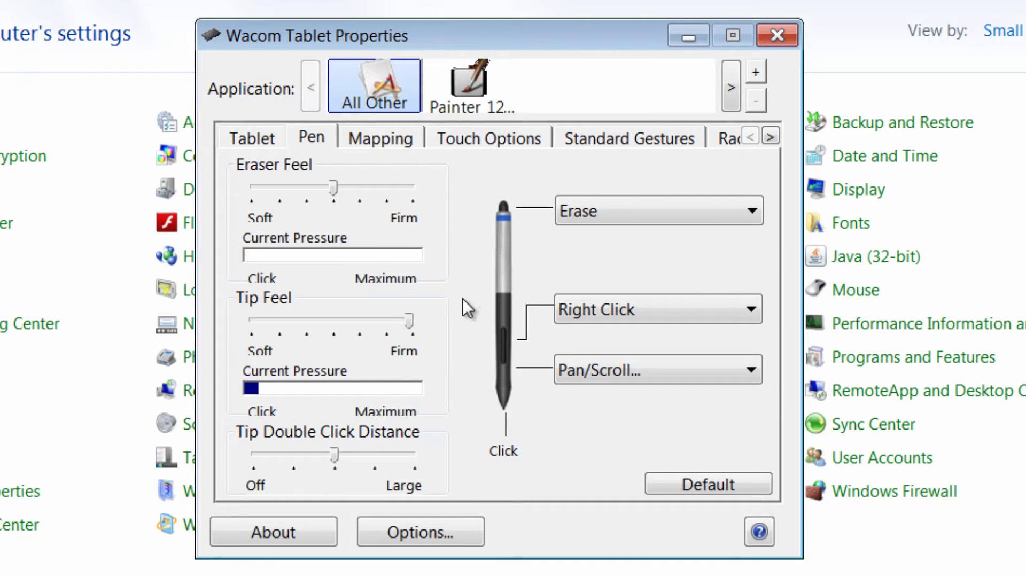
{"action": "left_click", "coordinate": [453, 342]}
{"action": "left_click", "coordinate": [441, 363]}
{"action": "left_click", "coordinate": [441, 373]}
{"action": "left_click", "coordinate": [444, 382]}
{"action": "left_click", "coordinate": [447, 383]}
{"action": "left_click", "coordinate": [447, 384]}
Test the eraser's pressure response with a few presses
{"action": "left_click", "coordinate": [565, 347]}
{"action": "left_click", "coordinate": [572, 340]}
{"action": "left_click", "coordinate": [579, 340]}
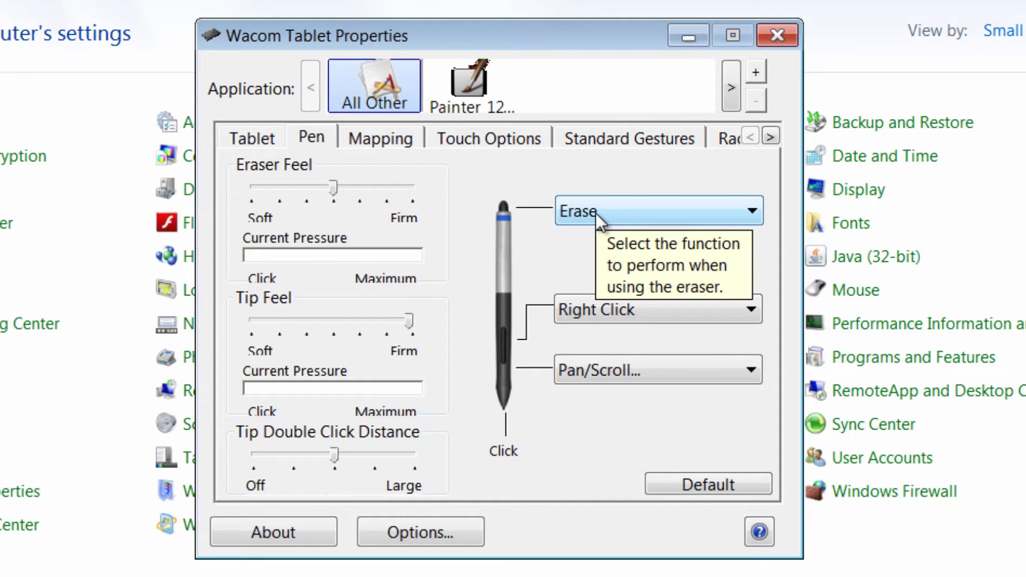
Show Mapping in Pen mode keeping the Full screen area, and turn off Windows Ink
{"action": "left_click", "coordinate": [399, 140]}
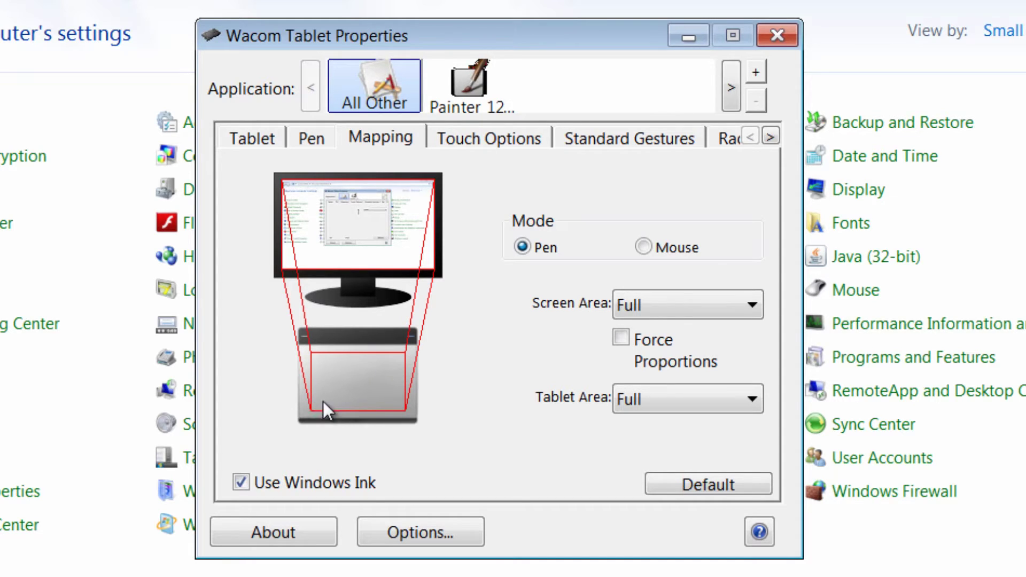
{"action": "left_click", "coordinate": [662, 302]}
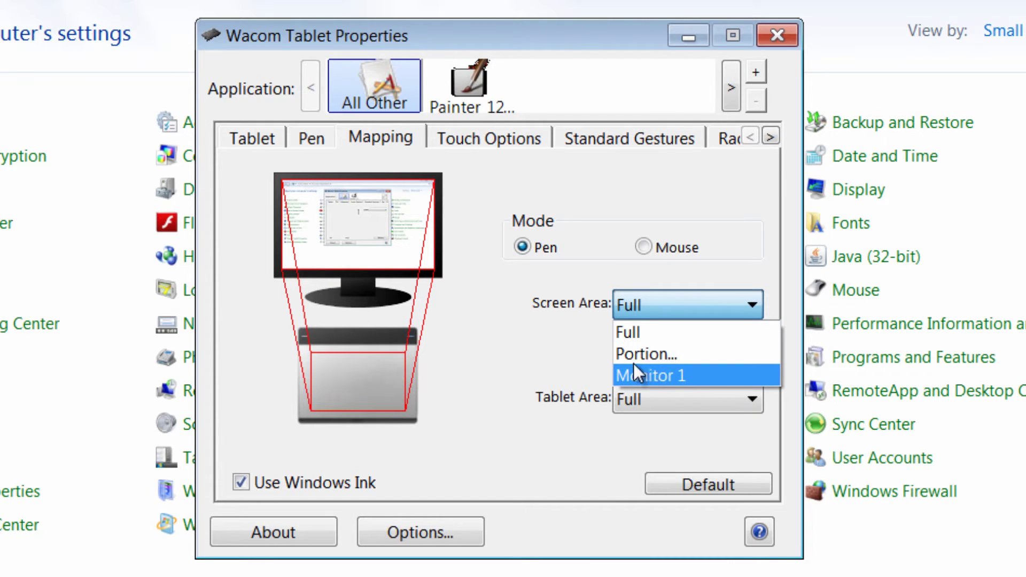
{"action": "left_click", "coordinate": [551, 288]}
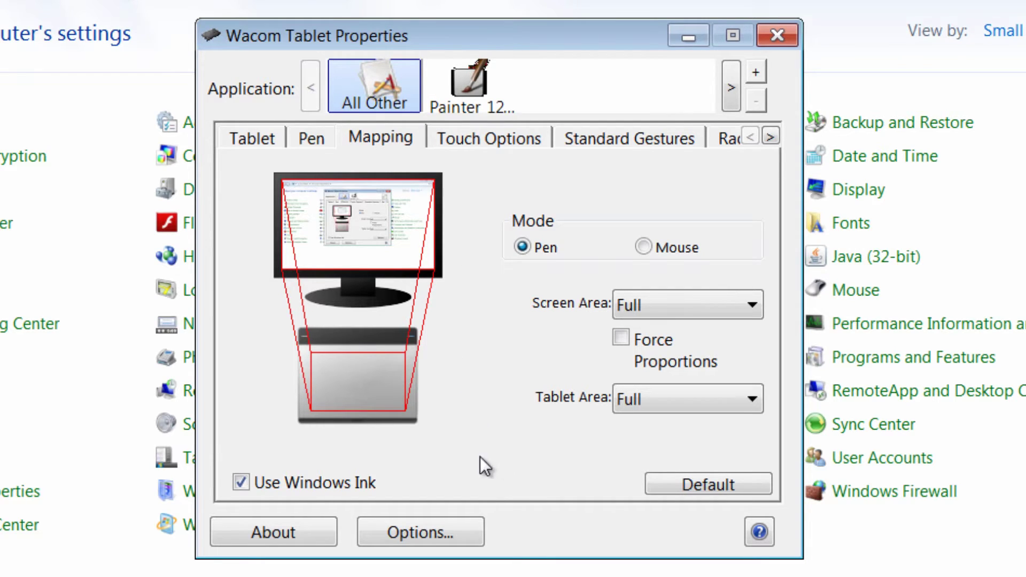
{"action": "left_click", "coordinate": [241, 482]}
{"action": "left_click", "coordinate": [472, 137]}
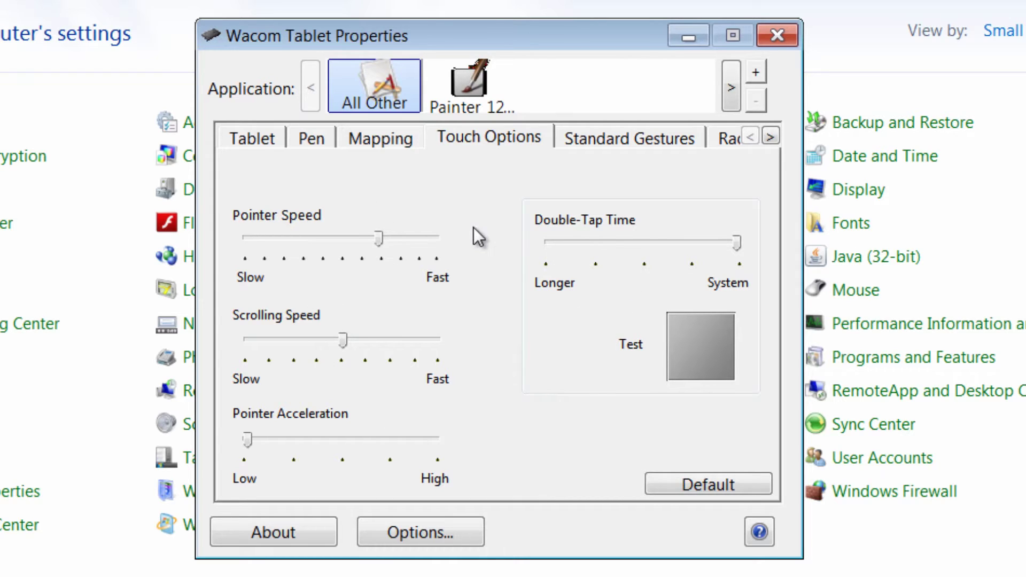
{"action": "left_click", "coordinate": [616, 137]}
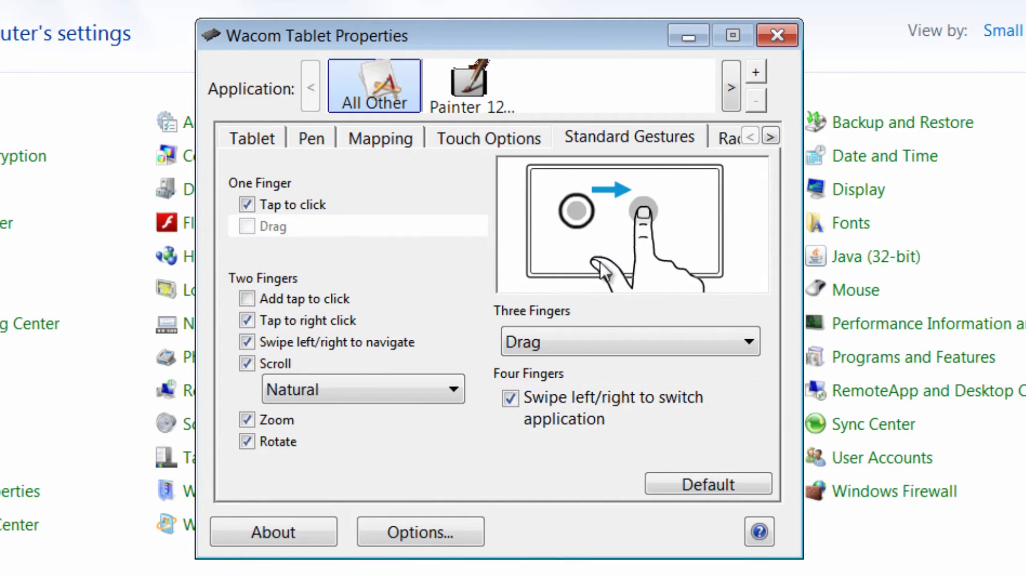
{"action": "left_click", "coordinate": [727, 139]}
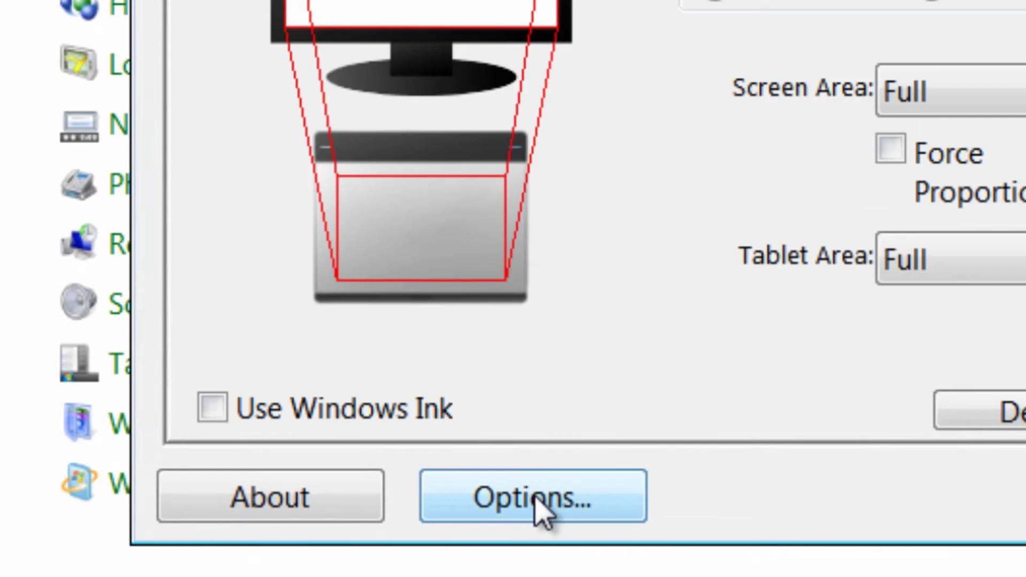
Review the tablet Options (Hover Click, Right-handed) and close the properties window
{"action": "left_click", "coordinate": [540, 507]}
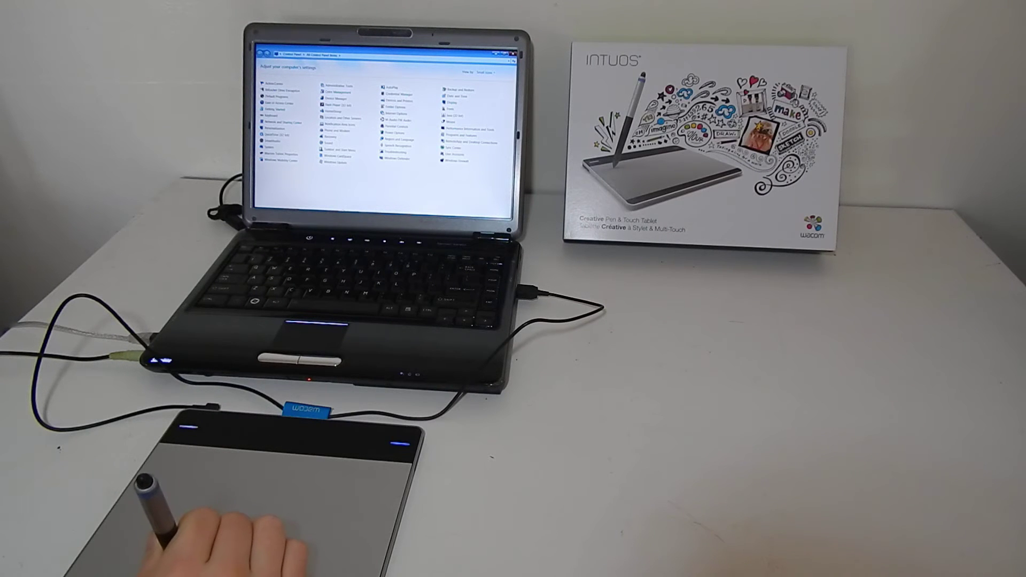
Paint blue freehand strokes across the canvas, then a thick orange loop over them
{"action": "mouse_move", "coordinate": [261, 205]}
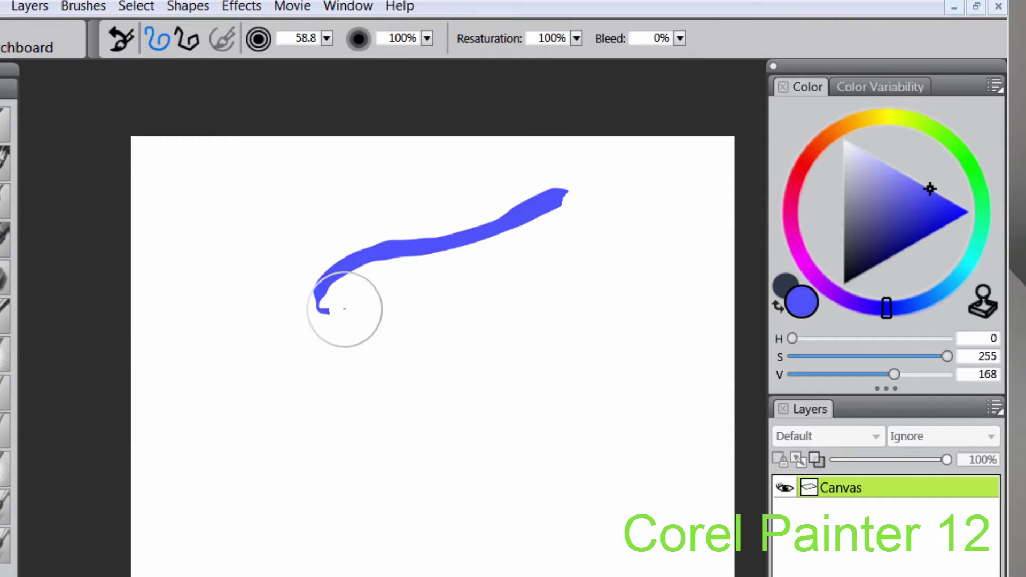
{"action": "mouse_move", "coordinate": [341, 310]}
{"action": "left_mouse_down"}
{"action": "mouse_move", "coordinate": [227, 354]}
{"action": "mouse_move", "coordinate": [273, 481]}
{"action": "left_mouse_up"}
{"action": "mouse_move", "coordinate": [267, 438]}
{"action": "left_mouse_down"}
{"action": "mouse_move", "coordinate": [577, 331]}
{"action": "mouse_move", "coordinate": [585, 285]}
{"action": "left_mouse_up"}
{"action": "mouse_move", "coordinate": [644, 228]}
{"action": "left_mouse_down"}
{"action": "mouse_move", "coordinate": [633, 301]}
{"action": "mouse_move", "coordinate": [572, 406]}
{"action": "left_mouse_up"}
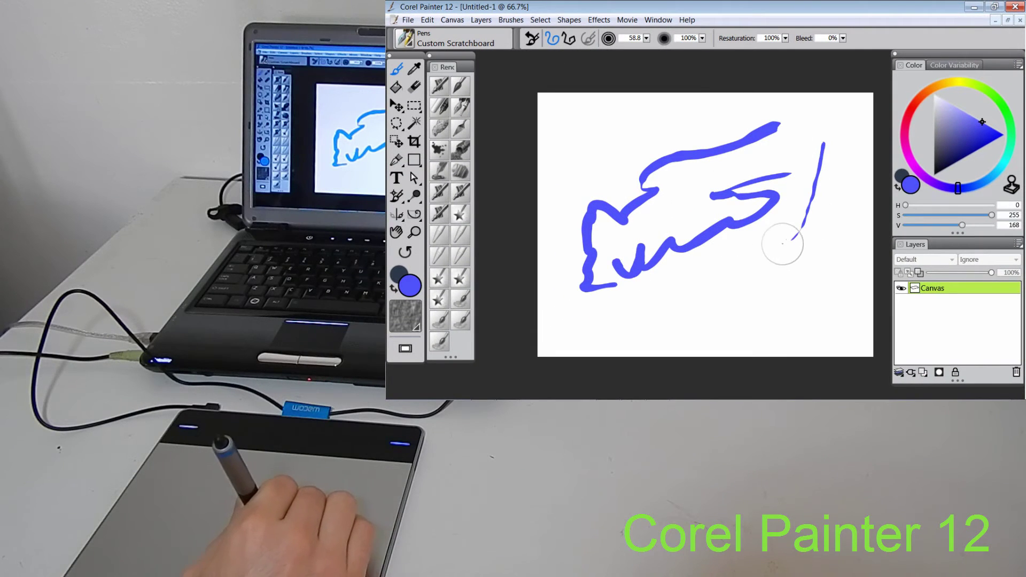
{"action": "mouse_move", "coordinate": [782, 244]}
{"action": "left_mouse_down"}
{"action": "mouse_move", "coordinate": [607, 321]}
{"action": "mouse_move", "coordinate": [783, 319]}
{"action": "mouse_move", "coordinate": [828, 221]}
{"action": "mouse_move", "coordinate": [847, 133]}
{"action": "mouse_move", "coordinate": [763, 102]}
{"action": "mouse_move", "coordinate": [619, 109]}
{"action": "mouse_move", "coordinate": [591, 155]}
{"action": "mouse_move", "coordinate": [603, 219]}
{"action": "mouse_move", "coordinate": [698, 298]}
{"action": "mouse_move", "coordinate": [759, 188]}
{"action": "mouse_move", "coordinate": [811, 237]}
{"action": "left_mouse_up"}
{"action": "left_click", "coordinate": [927, 93]}
{"action": "mouse_move", "coordinate": [780, 147]}
{"action": "left_mouse_down"}
{"action": "mouse_move", "coordinate": [748, 190]}
{"action": "mouse_move", "coordinate": [604, 128]}
{"action": "mouse_move", "coordinate": [610, 292]}
{"action": "mouse_move", "coordinate": [686, 268]}
{"action": "mouse_move", "coordinate": [742, 288]}
{"action": "mouse_move", "coordinate": [807, 214]}
{"action": "mouse_move", "coordinate": [820, 176]}
{"action": "mouse_move", "coordinate": [847, 166]}
{"action": "mouse_move", "coordinate": [828, 251]}
{"action": "mouse_move", "coordinate": [727, 332]}
{"action": "mouse_move", "coordinate": [593, 334]}
{"action": "mouse_move", "coordinate": [561, 286]}
{"action": "mouse_move", "coordinate": [554, 153]}
{"action": "mouse_move", "coordinate": [615, 109]}
{"action": "mouse_move", "coordinate": [690, 161]}
{"action": "mouse_move", "coordinate": [743, 278]}
{"action": "mouse_move", "coordinate": [826, 309]}
{"action": "left_mouse_up"}
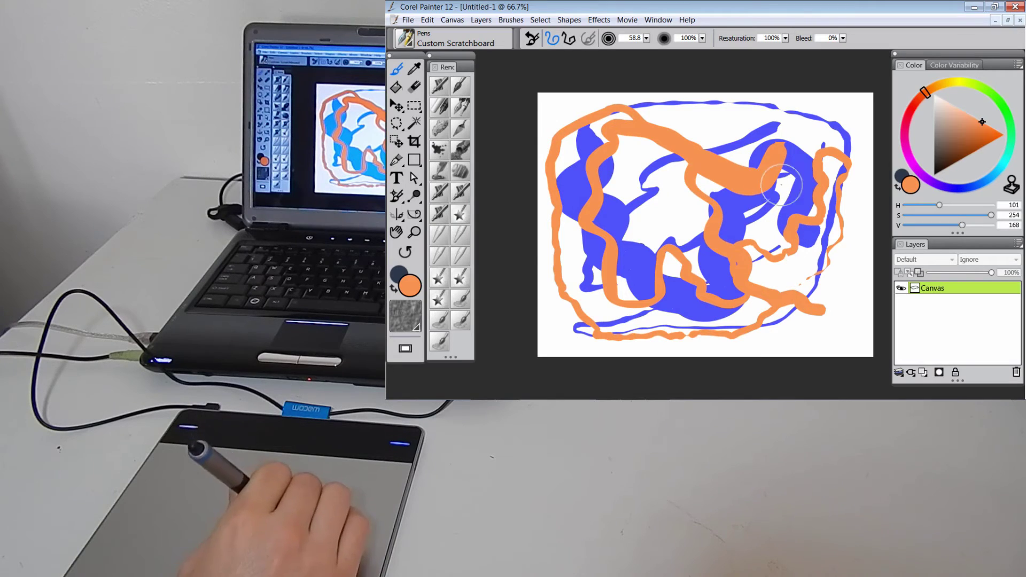
Tick Enable Multi-Touch in Painter's Edit > Preferences > General and confirm with OK
{"action": "left_click", "coordinate": [408, 20]}
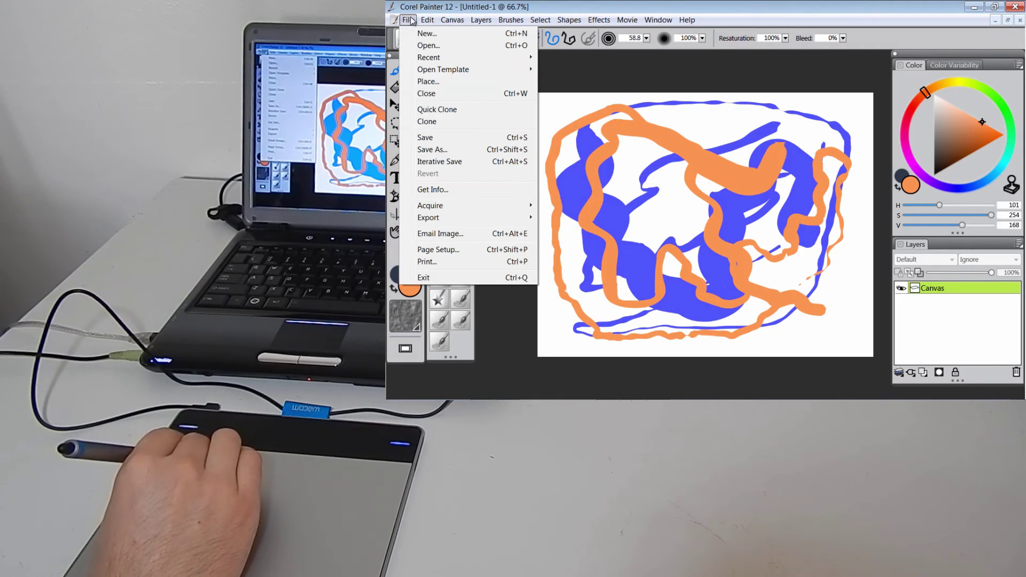
{"action": "mouse_move", "coordinate": [427, 21]}
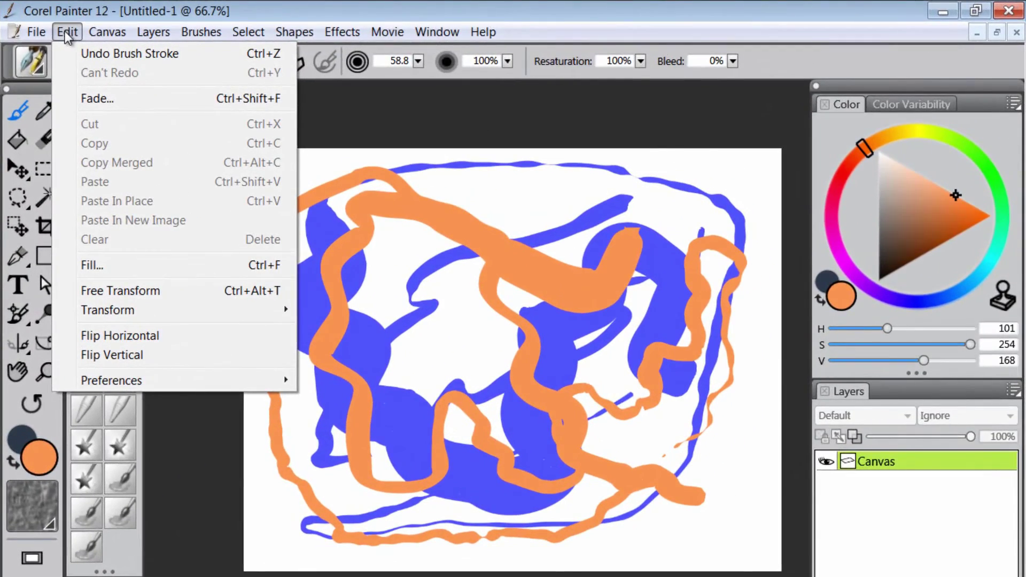
{"action": "mouse_move", "coordinate": [149, 385]}
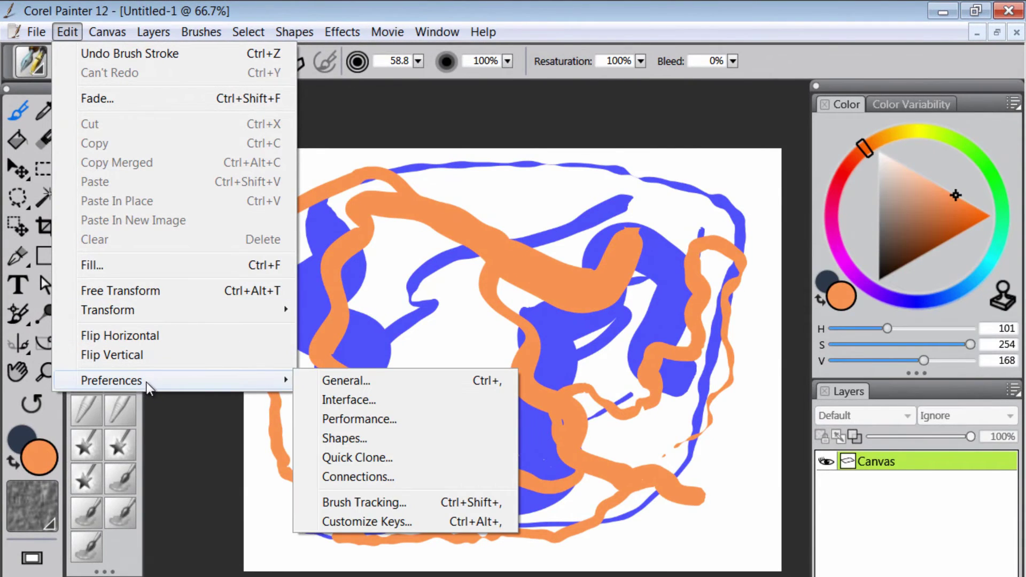
{"action": "left_click", "coordinate": [378, 386]}
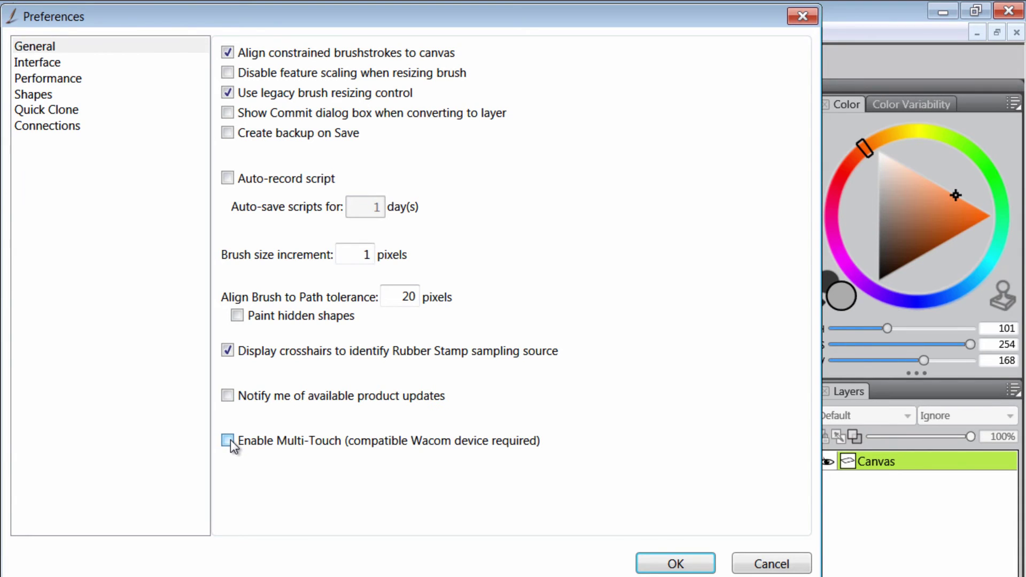
{"action": "left_click", "coordinate": [668, 561]}
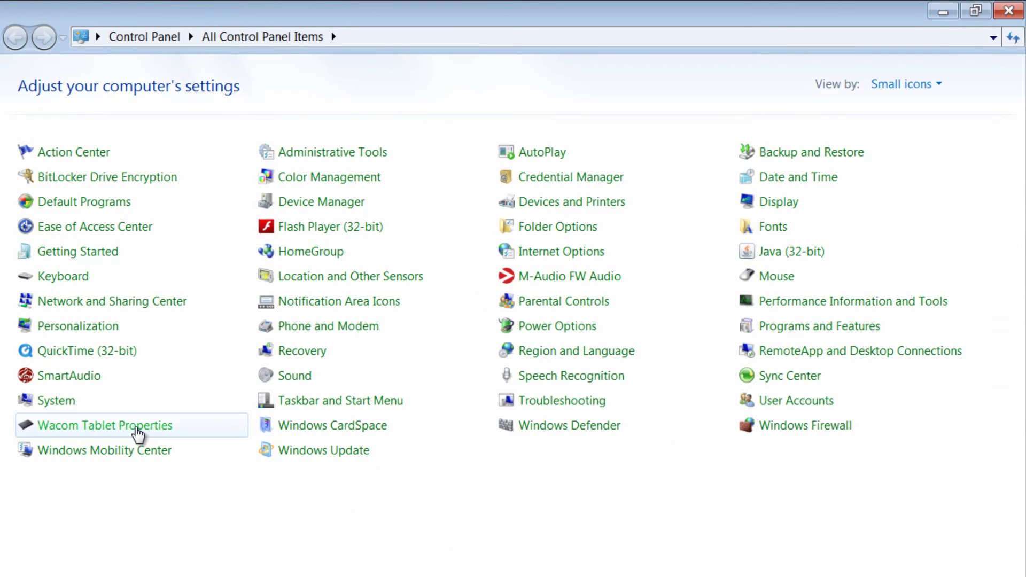
Check the Wacom Standard Gestures (Zoom, Rotate ticked), then return to Corel Painter
{"action": "left_click", "coordinate": [147, 431]}
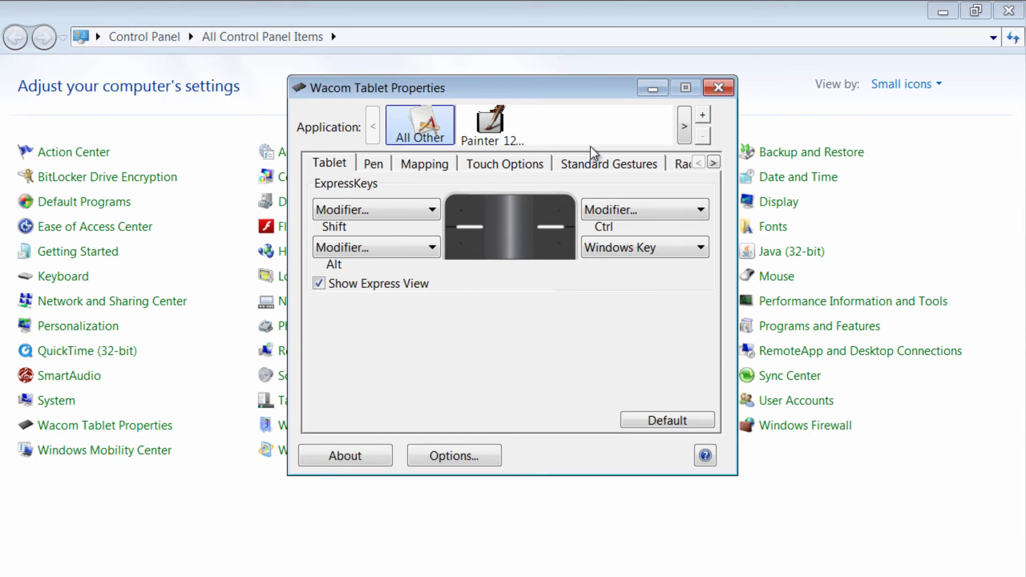
{"action": "left_click", "coordinate": [602, 166]}
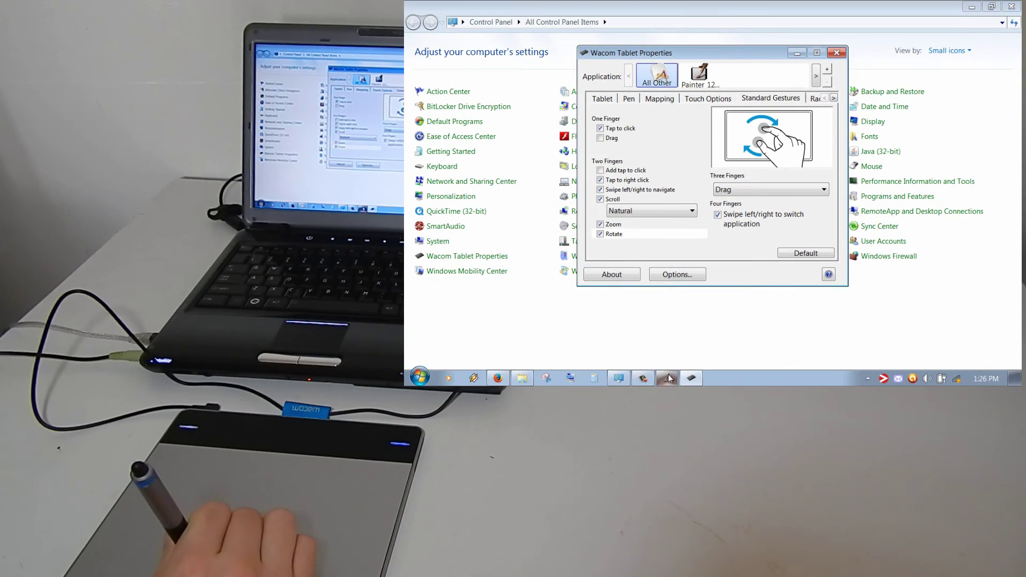
{"action": "left_click", "coordinate": [667, 379]}
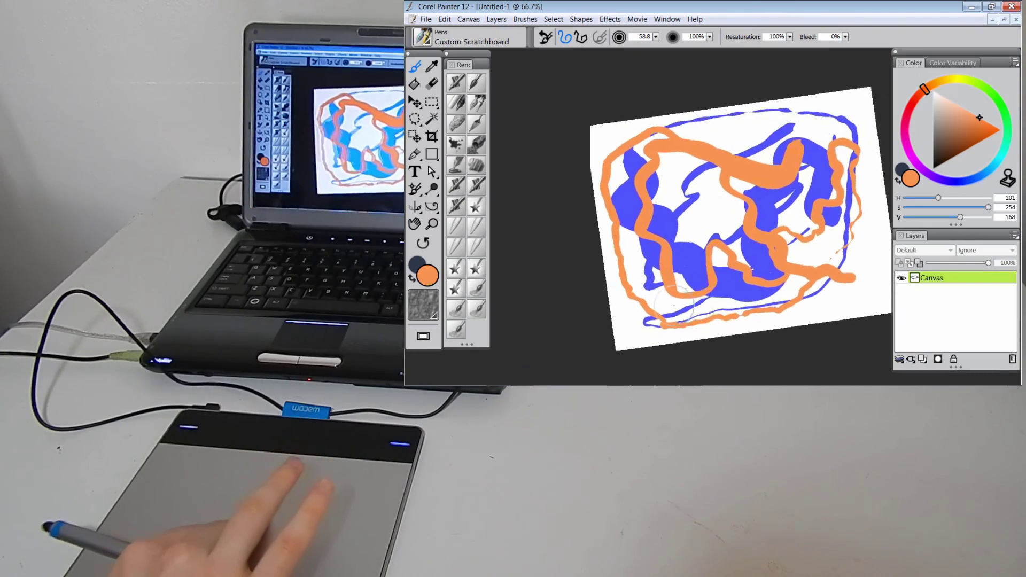
Zoom the view, scribble black freehand loops over the centre, and rotate the view
{"action": "scroll", "coordinate": [672, 302], "scroll_direction": "up", "scroll_amount": 3}
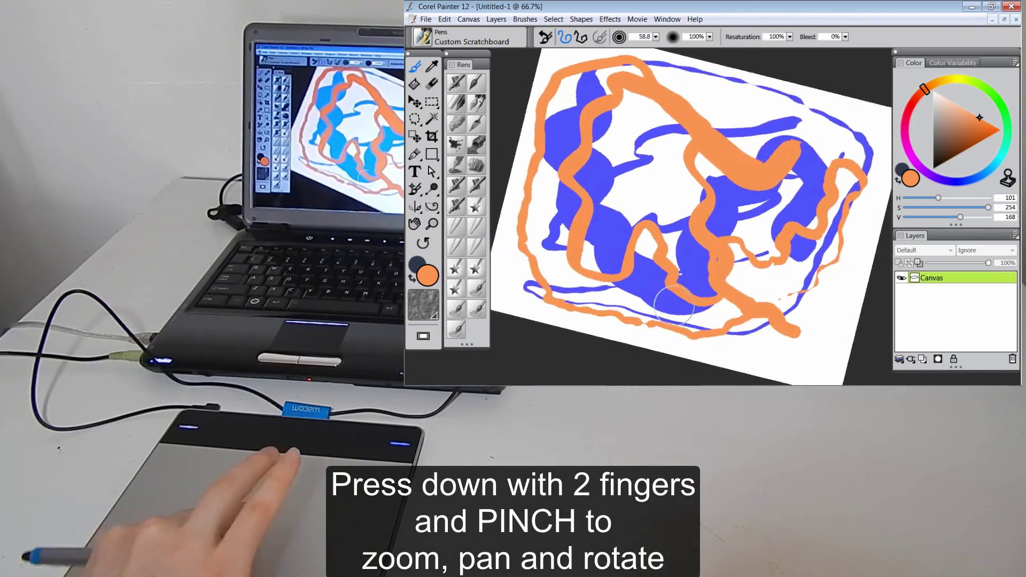
{"action": "scroll", "coordinate": [673, 307], "scroll_direction": "down", "scroll_amount": 3}
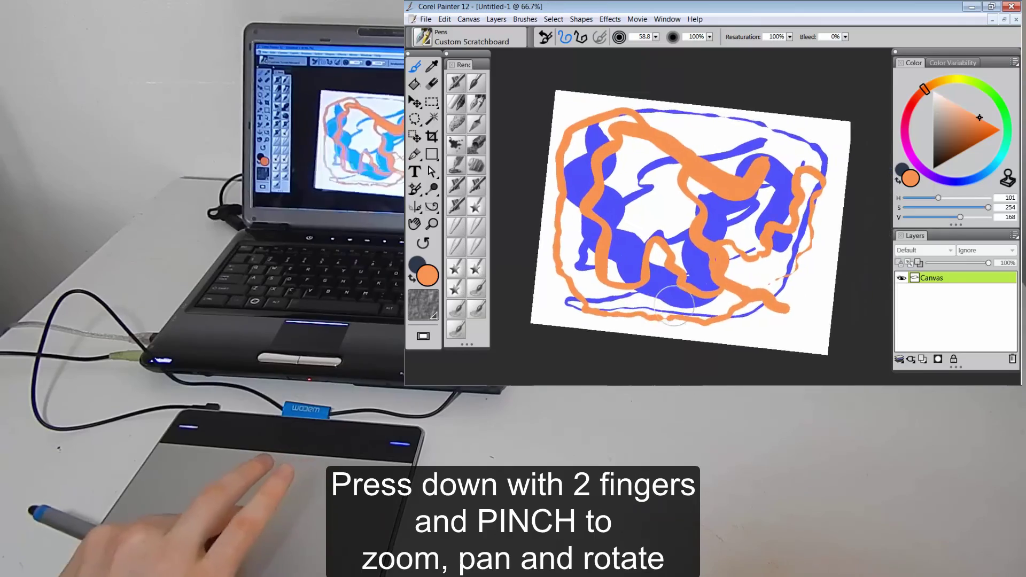
{"action": "scroll", "coordinate": [673, 307], "scroll_direction": "up", "scroll_amount": 5}
{"action": "scroll", "coordinate": [673, 307], "scroll_direction": "down", "scroll_amount": 5}
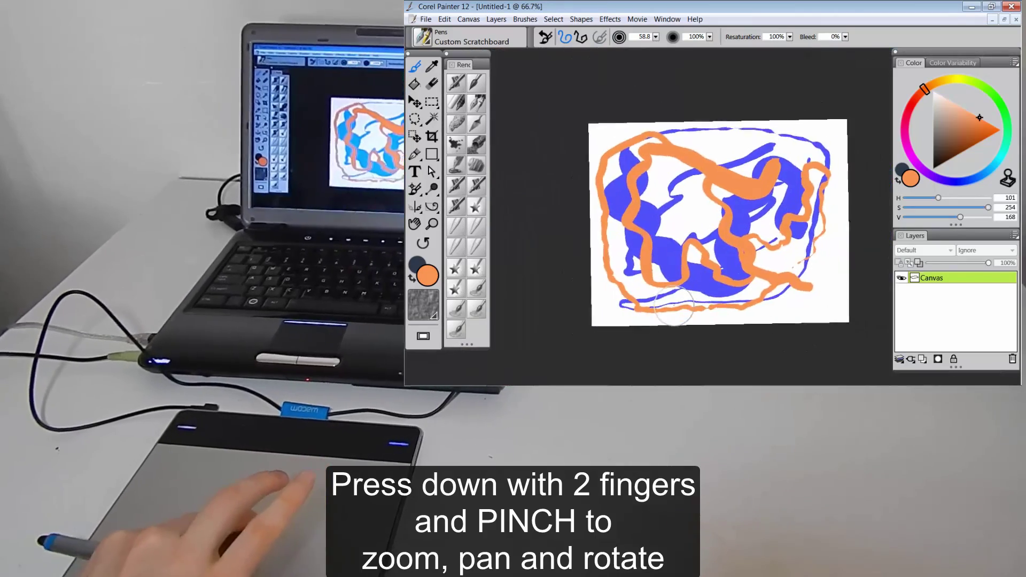
{"action": "scroll", "coordinate": [673, 308], "scroll_direction": "up", "scroll_amount": 1}
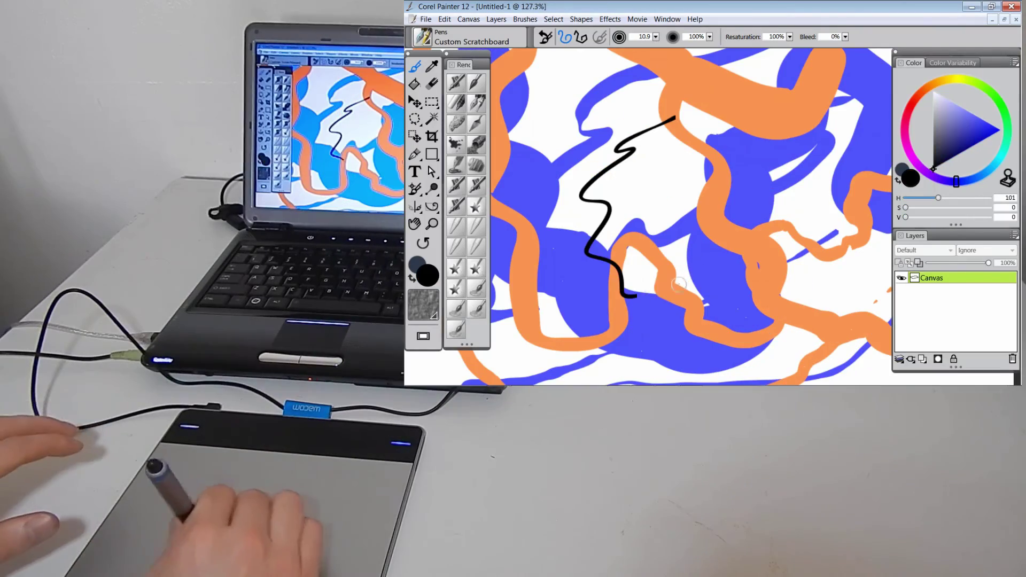
{"action": "mouse_move", "coordinate": [678, 284]}
{"action": "left_mouse_down"}
{"action": "mouse_move", "coordinate": [770, 203]}
{"action": "mouse_move", "coordinate": [790, 208]}
{"action": "mouse_move", "coordinate": [694, 171]}
{"action": "mouse_move", "coordinate": [781, 274]}
{"action": "left_mouse_up"}
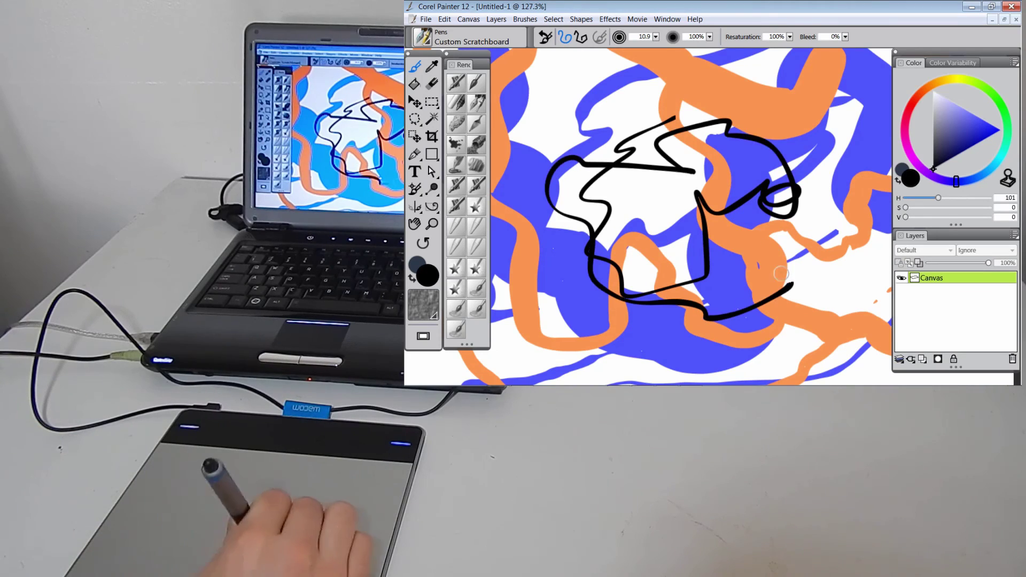
{"action": "scroll", "coordinate": [687, 212], "scroll_direction": "up", "scroll_amount": 4}
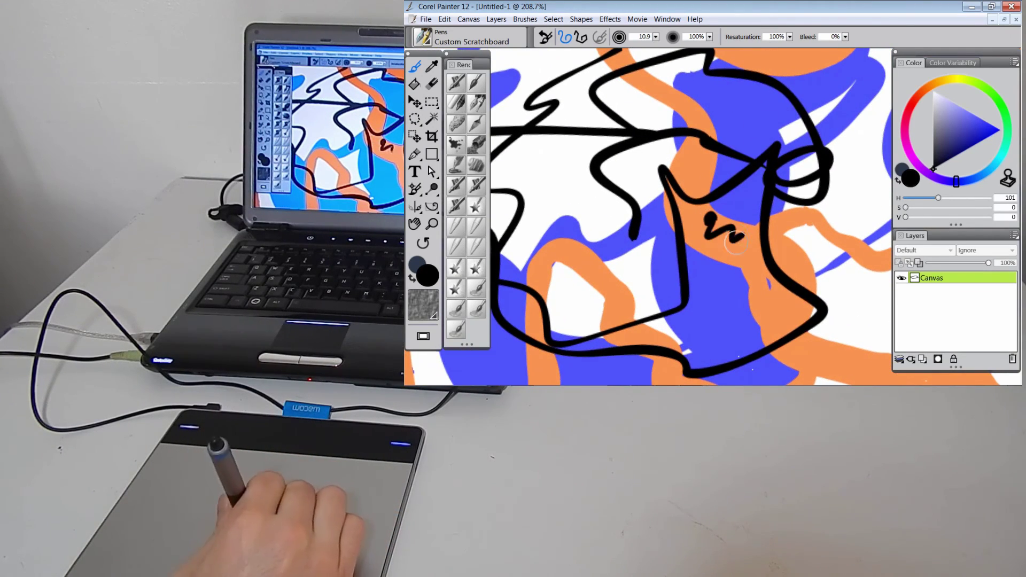
{"action": "left_click_drag", "start_coordinate": [668, 171], "coordinate": [716, 208]}
{"action": "key", "text": "b"}
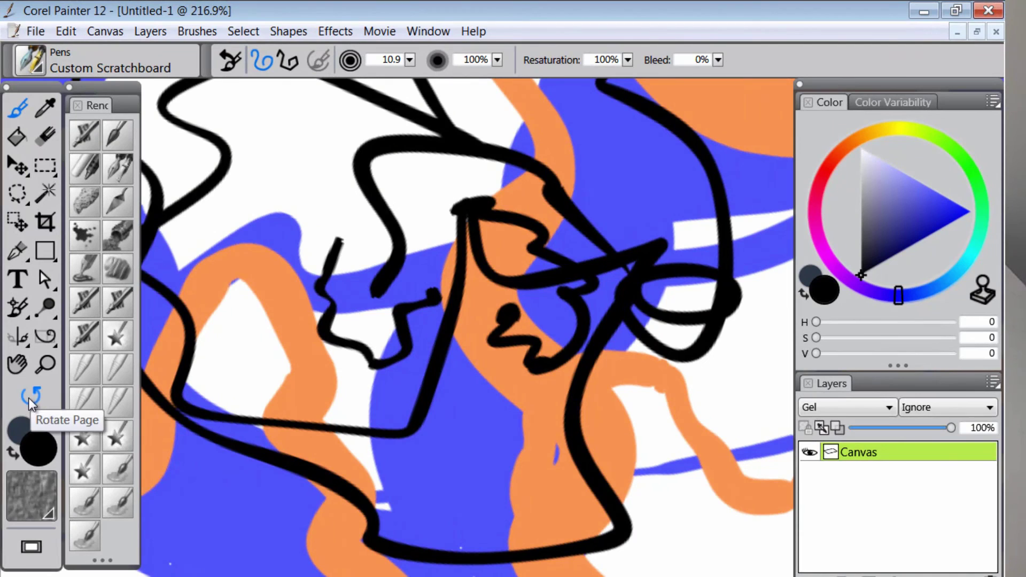
Reset the canvas rotation to 0° and show it at 100%
{"action": "double_click", "coordinate": [29, 398]}
{"action": "left_click", "coordinate": [45, 370]}
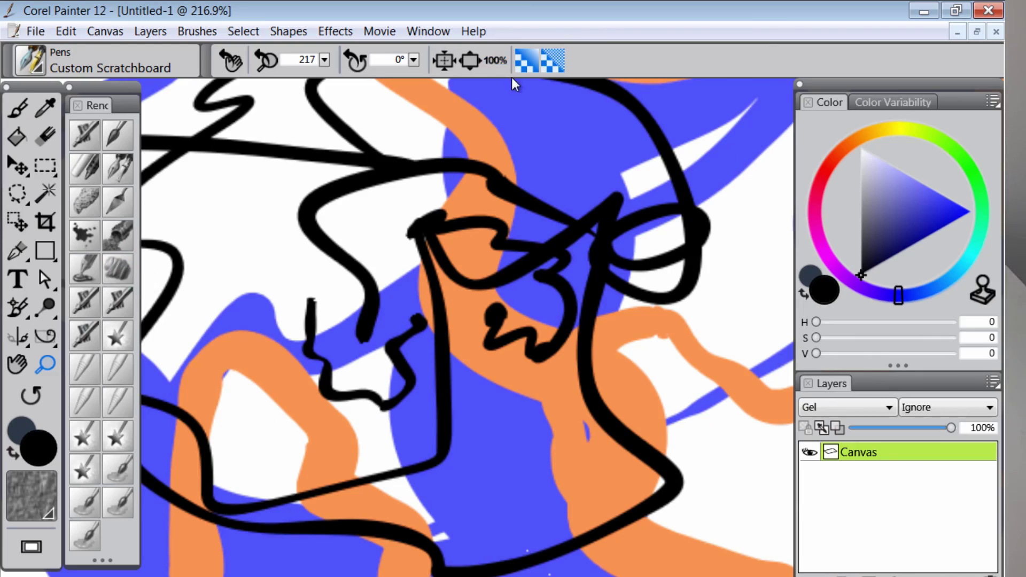
{"action": "left_click", "coordinate": [496, 60]}
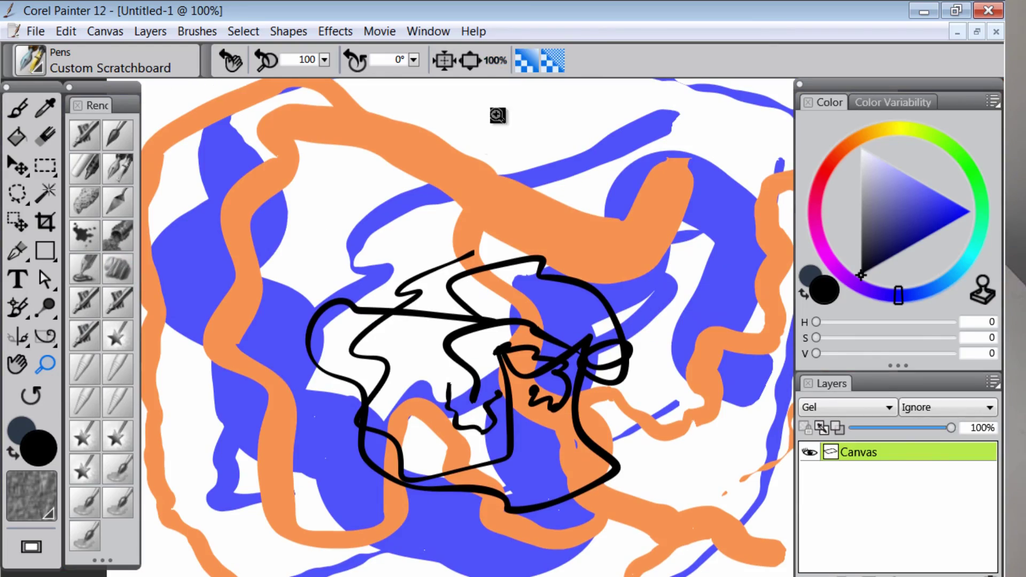